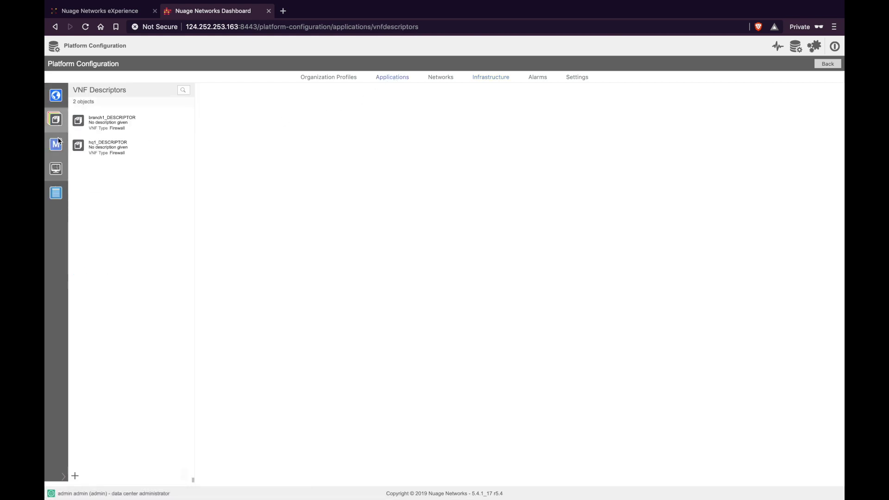
- Add VNF metadata 'exfo-vnf' holding the pasted KVM domain XML, and permanently accept the modification warning
{"action": "left_click", "coordinate": [56, 145]}
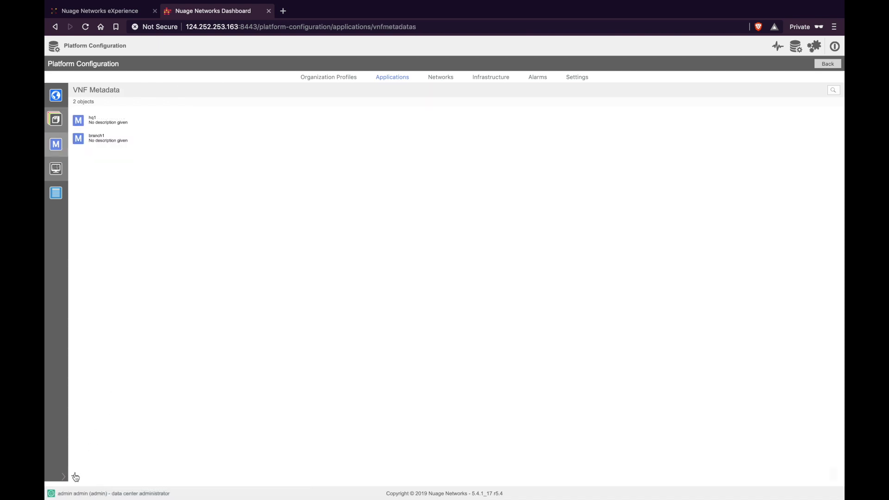
{"action": "left_click", "coordinate": [75, 477]}
{"action": "type", "text": "exfo-vnf"}
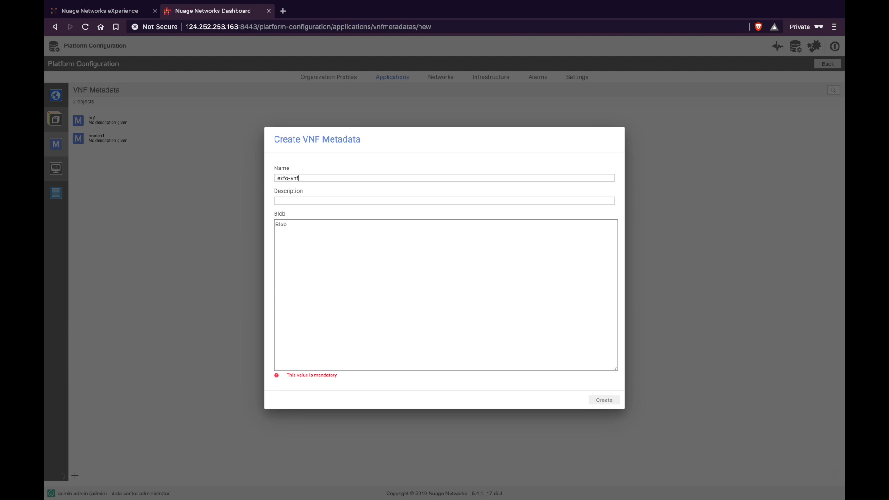
{"action": "key", "text": "ctrl+v"}
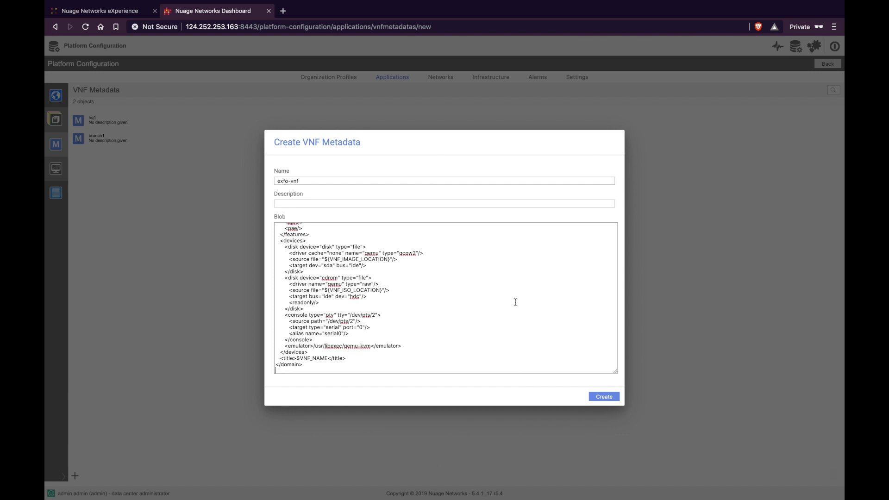
{"action": "scroll", "coordinate": [515, 302], "scroll_direction": "up", "scroll_amount": 10}
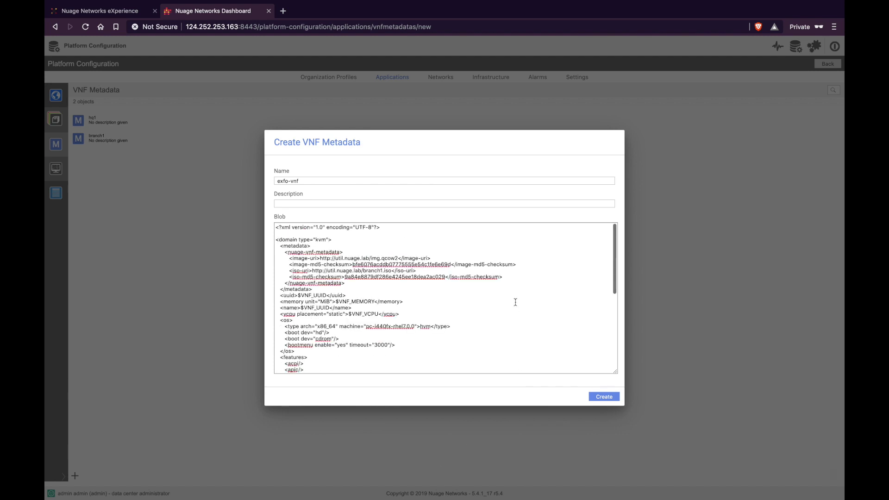
{"action": "left_click", "coordinate": [599, 398]}
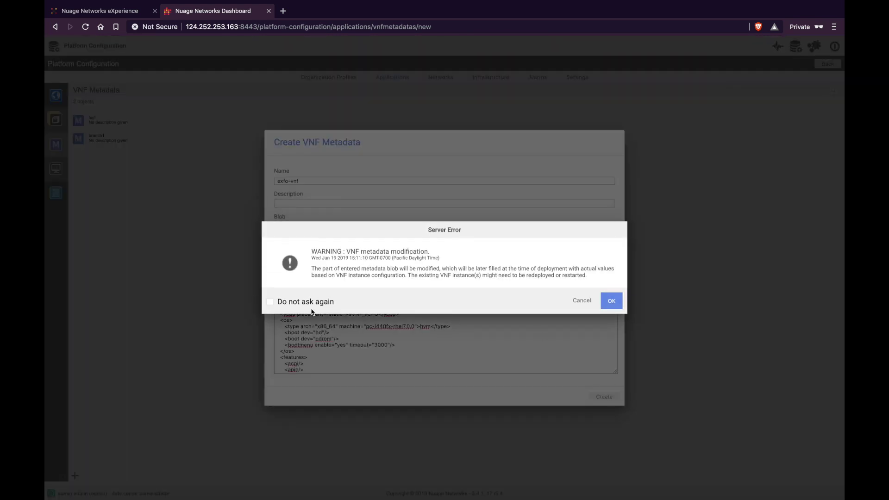
{"action": "left_click", "coordinate": [280, 302]}
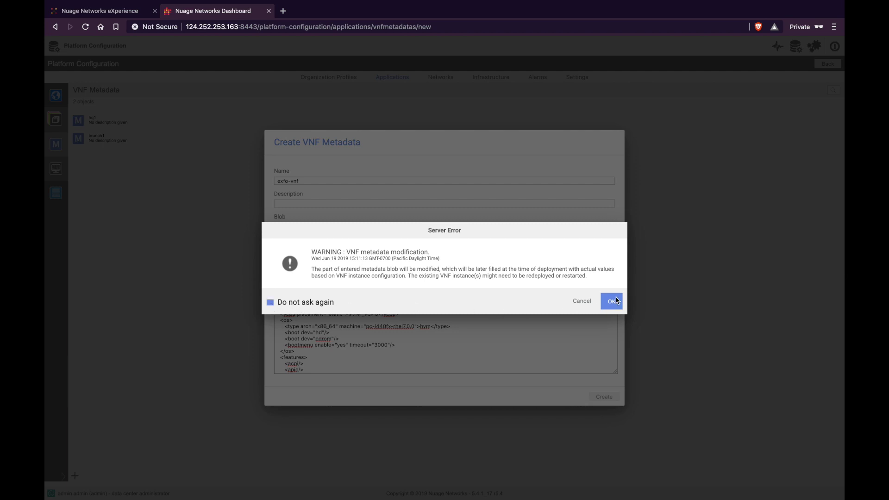
{"action": "left_click", "coordinate": [613, 301]}
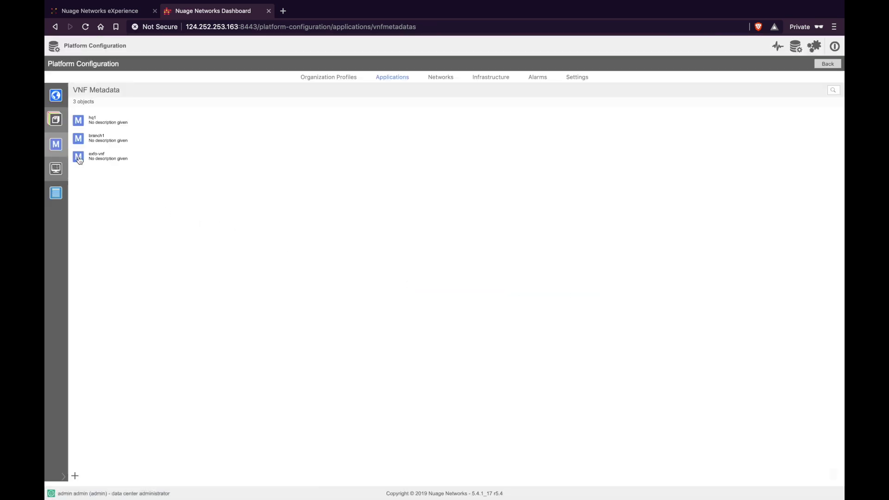
- Start a new VNF descriptor named exfo-descriptor, correcting a typo in the name
{"action": "left_click", "coordinate": [56, 119]}
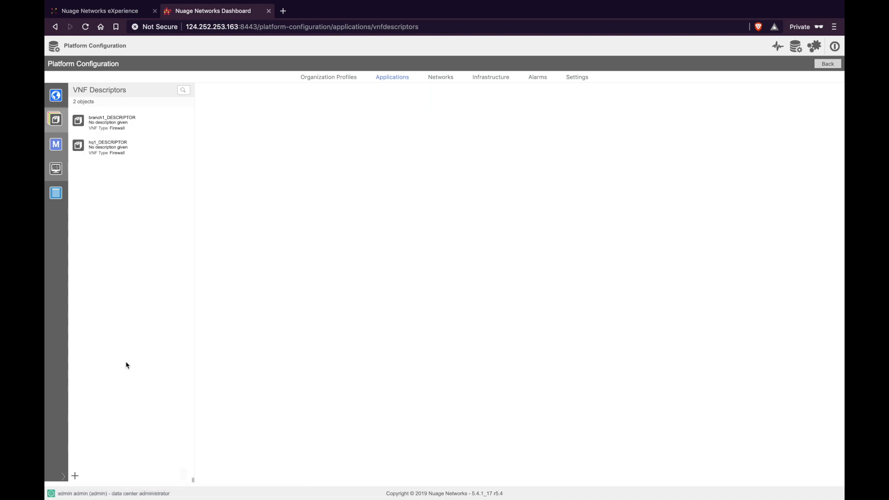
{"action": "left_click", "coordinate": [75, 477]}
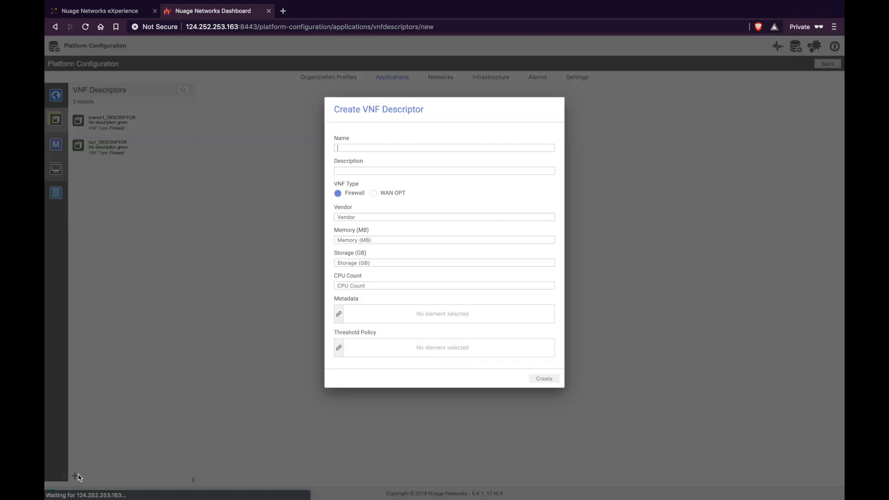
{"action": "type", "text": "exfo-"}
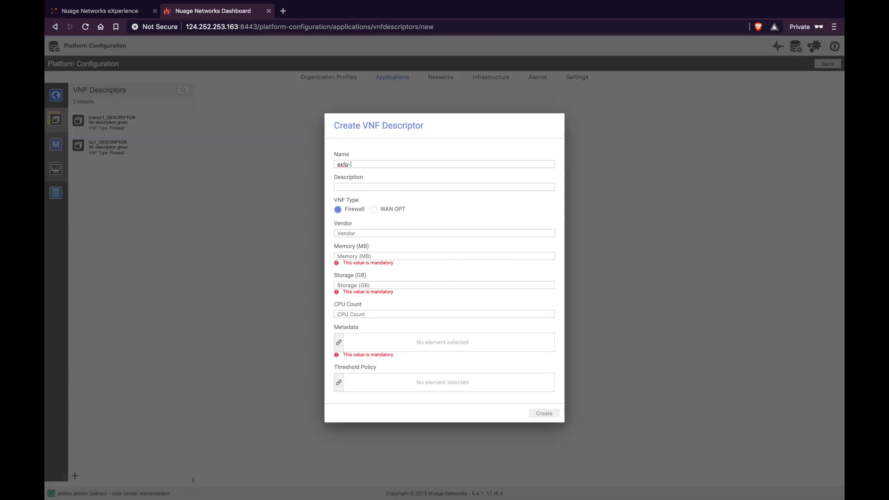
{"action": "left_click", "coordinate": [338, 187]}
{"action": "left_click", "coordinate": [362, 164]}
{"action": "key", "text": "Delete"}
{"action": "type", "text": "c"}
{"action": "left_click", "coordinate": [351, 186]}
- Set vendor exfo, 2048 MB memory, 2 GB storage and 2 CPUs
{"action": "left_click", "coordinate": [433, 233]}
{"action": "type", "text": "e"}
{"action": "type", "text": "2048"}
{"action": "key", "text": "Tab"}
{"action": "type", "text": "2"}
{"action": "key", "text": "Tab"}
{"action": "type", "text": "2"}
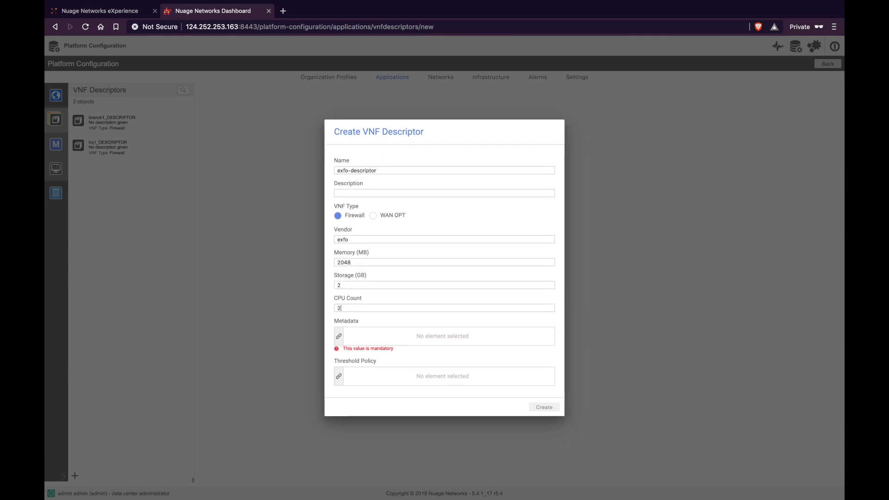
- Link the exfo-vnf metadata and Default VNF Threshold Policy, then create the descriptor
{"action": "left_click", "coordinate": [339, 338]}
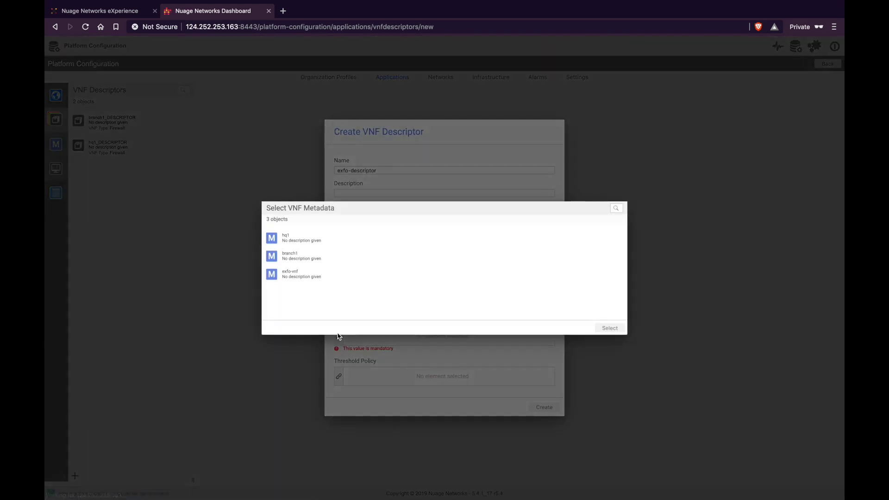
{"action": "double_click", "coordinate": [295, 277]}
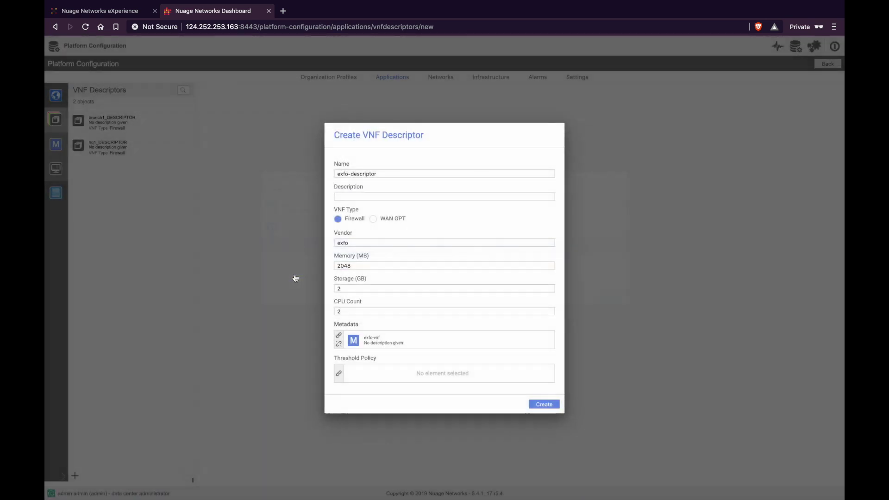
{"action": "left_click", "coordinate": [338, 373]}
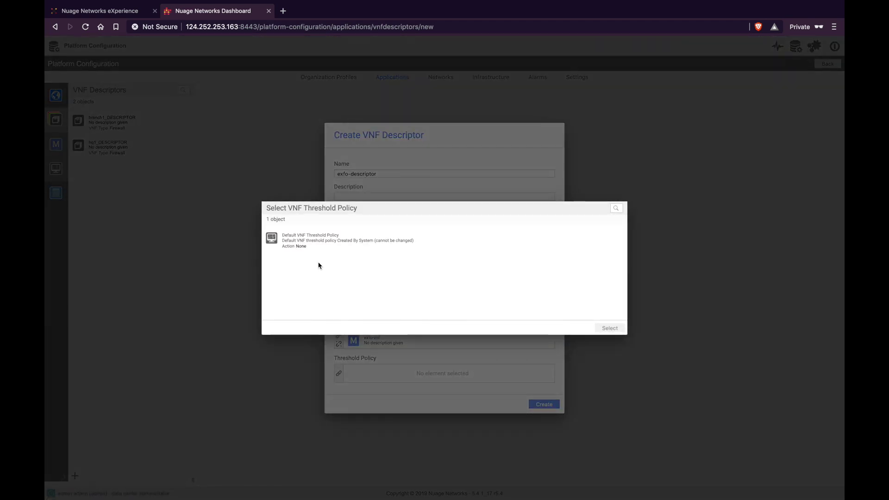
{"action": "double_click", "coordinate": [316, 240]}
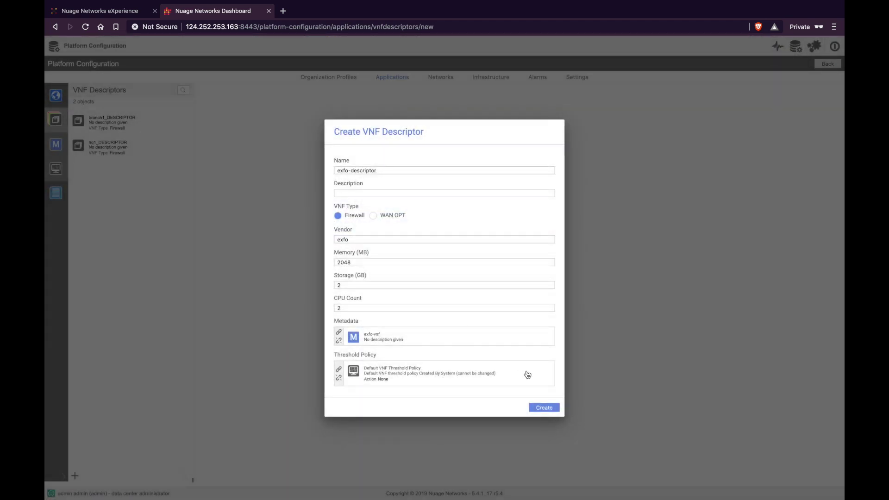
{"action": "left_click", "coordinate": [540, 408]}
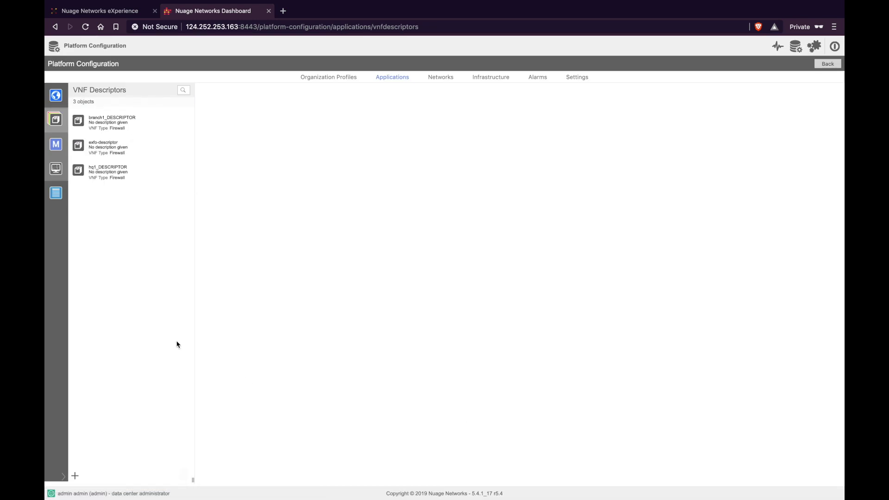
{"action": "left_click", "coordinate": [105, 147]}
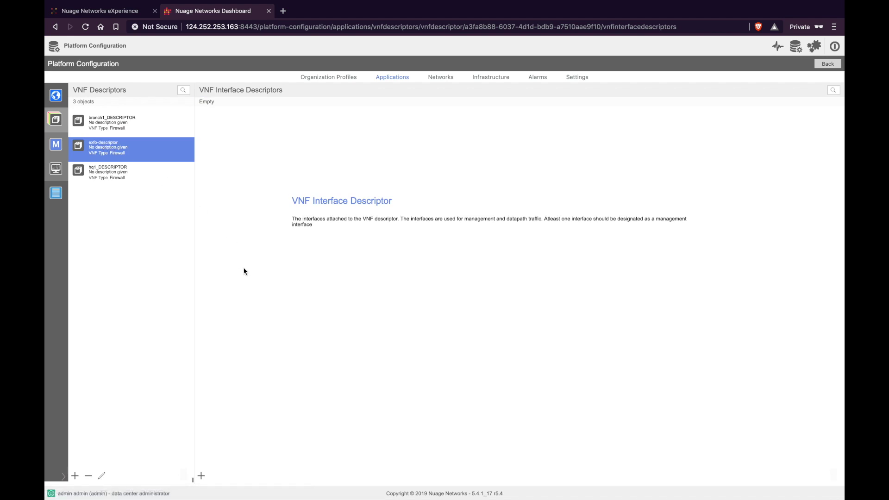
- Add interface descriptors MANAGEMENT, LAN (type LAN) and WAN (type WAN) to exfo-descriptor
{"action": "left_click", "coordinate": [201, 476]}
{"action": "type", "text": "MANAGEMENT"}
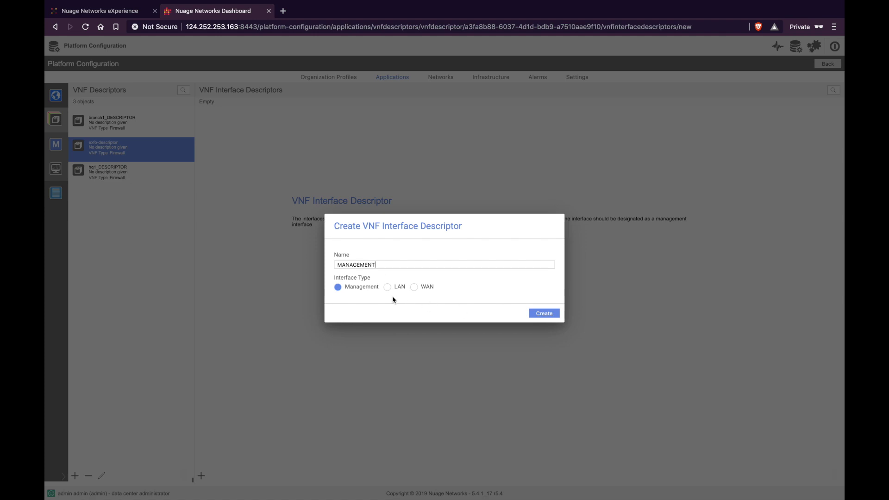
{"action": "left_click", "coordinate": [542, 317]}
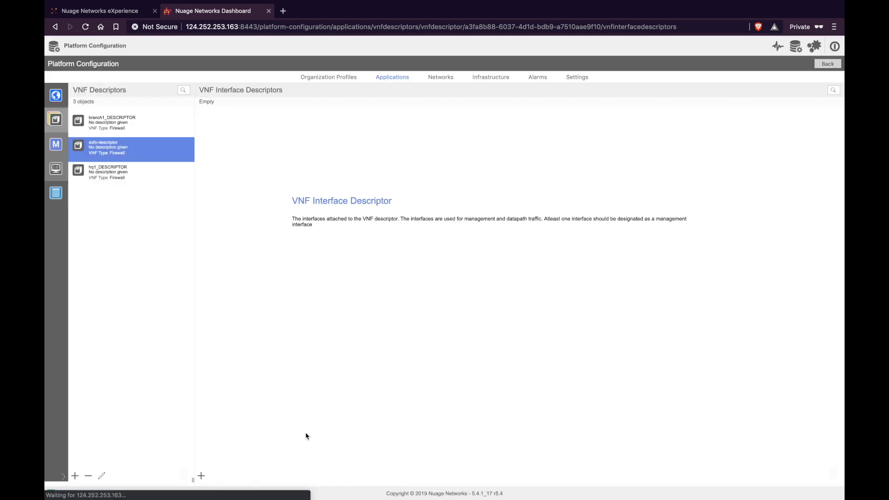
{"action": "left_click", "coordinate": [201, 476]}
{"action": "type", "text": "LAN"}
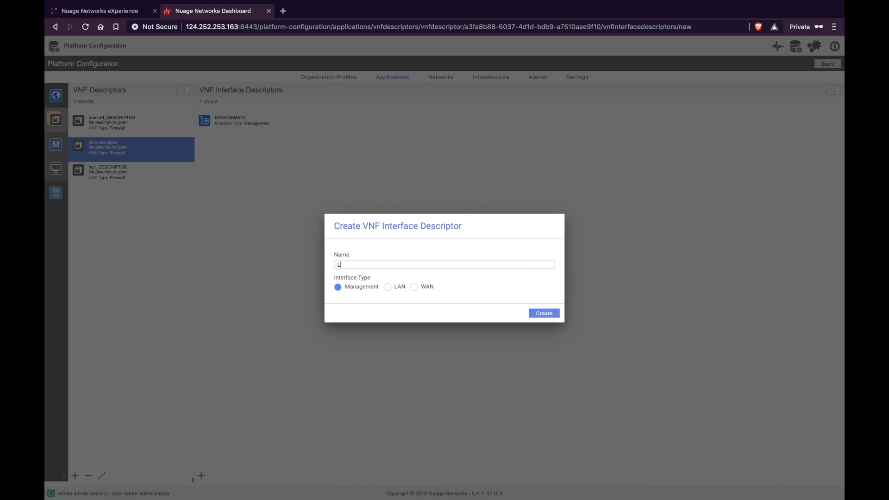
{"action": "left_click", "coordinate": [389, 291]}
{"action": "left_click", "coordinate": [542, 315]}
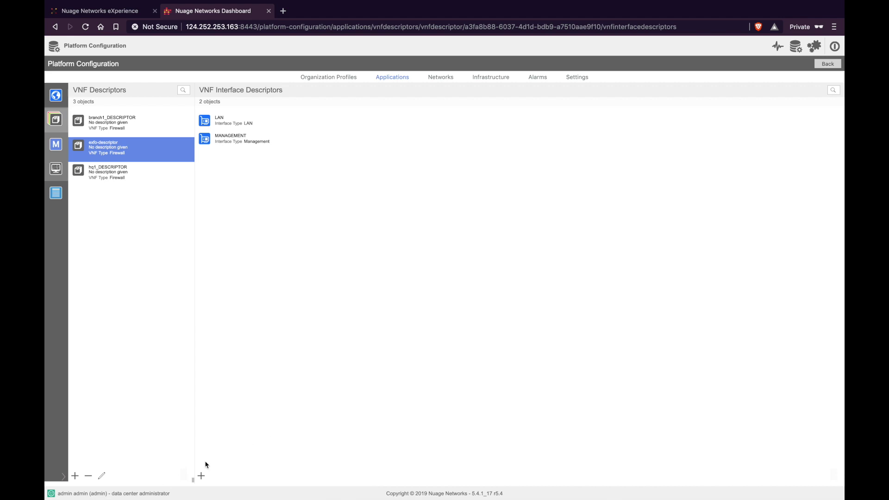
{"action": "left_click", "coordinate": [201, 476]}
{"action": "type", "text": "WAN"}
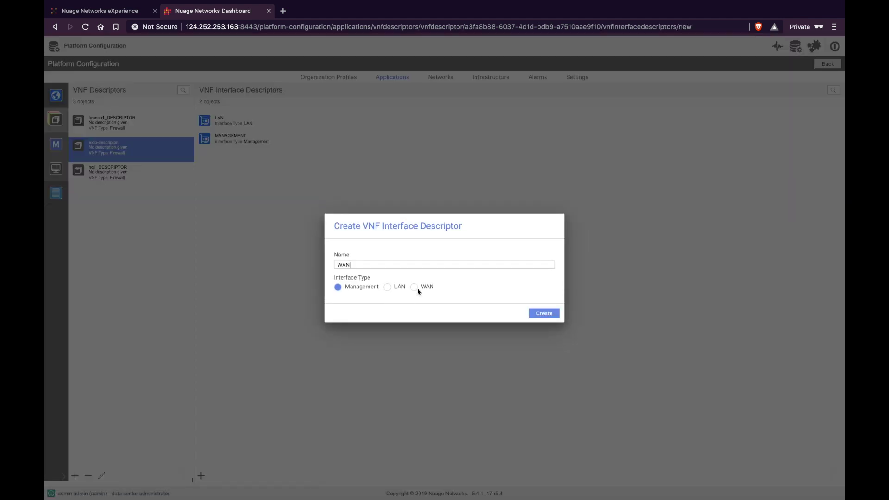
{"action": "left_click", "coordinate": [414, 288]}
{"action": "left_click", "coordinate": [541, 315]}
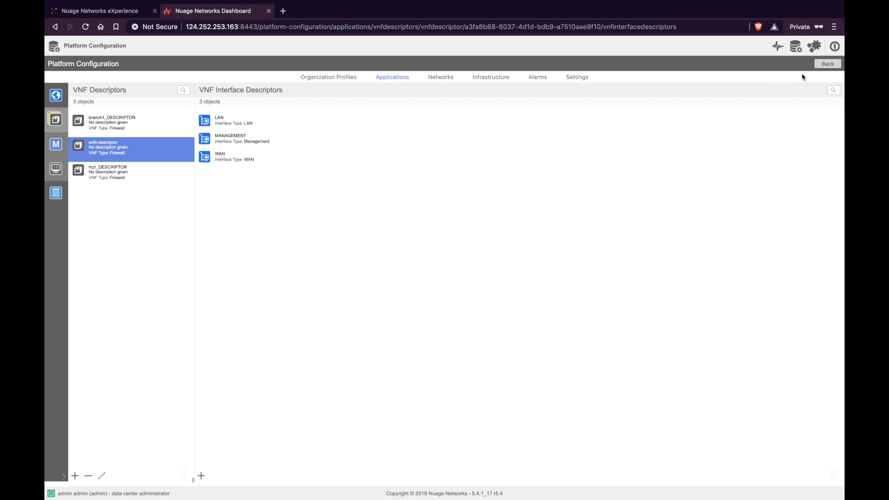
{"action": "left_click", "coordinate": [830, 65]}
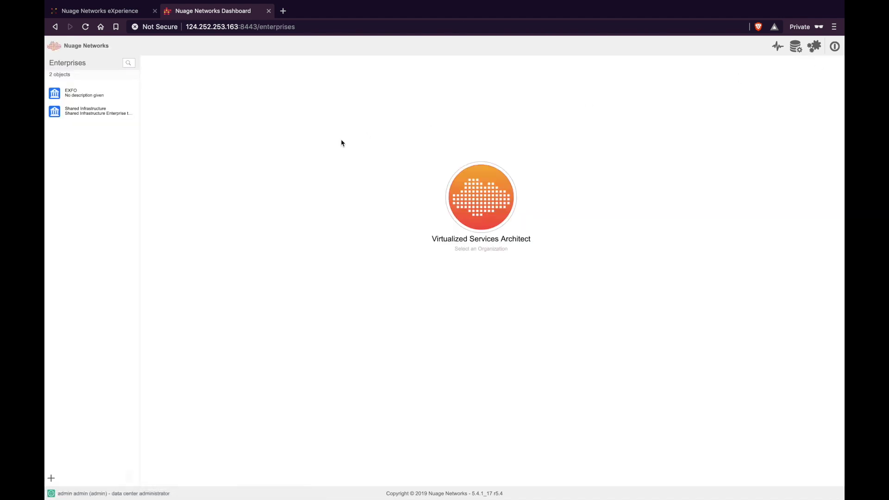
- View the branch1, BRANCH1_EMS_SUB and hq1 subnets in EXFO's VNF MANAGEMENT domain, VNF_MGMT zone
{"action": "left_click", "coordinate": [72, 96]}
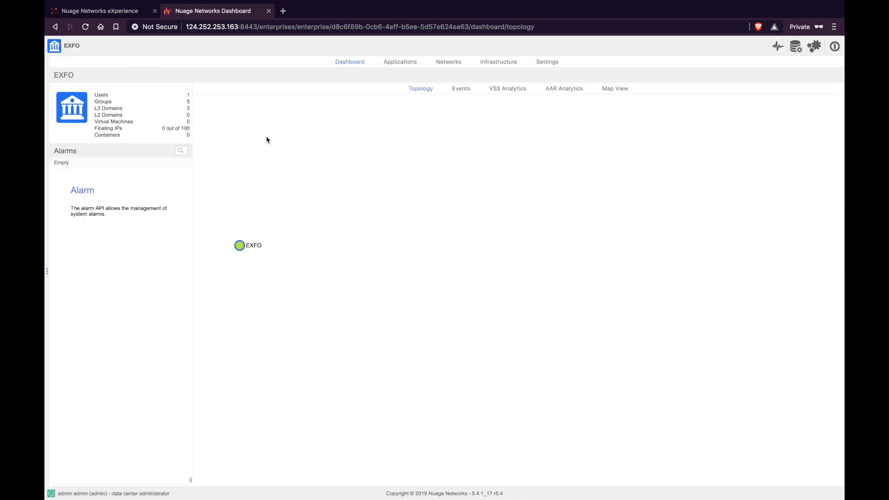
{"action": "left_click", "coordinate": [448, 63]}
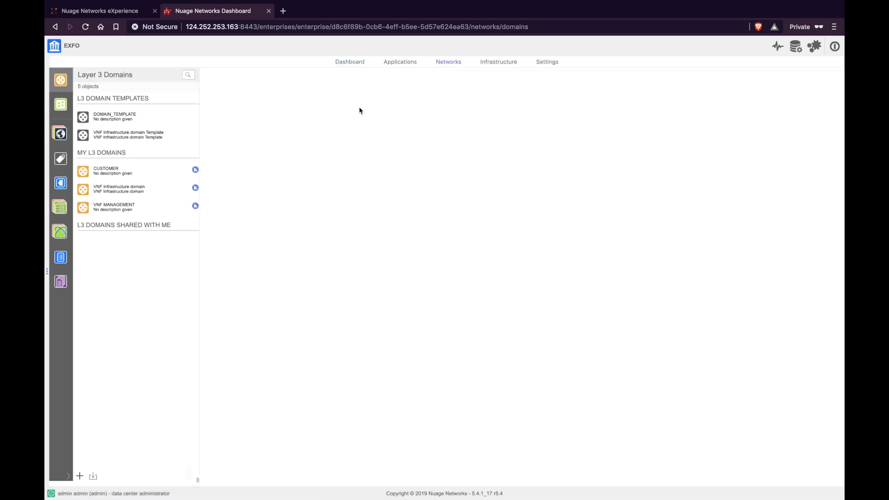
{"action": "left_click", "coordinate": [146, 209]}
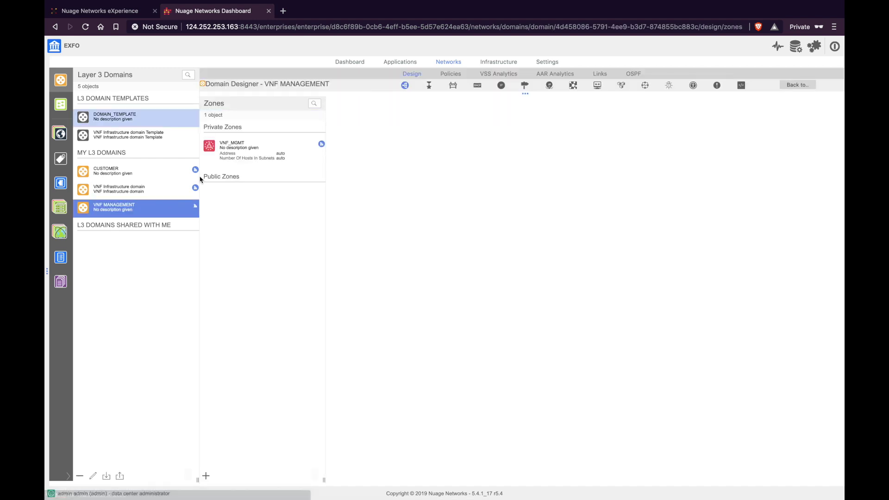
{"action": "left_click", "coordinate": [260, 150]}
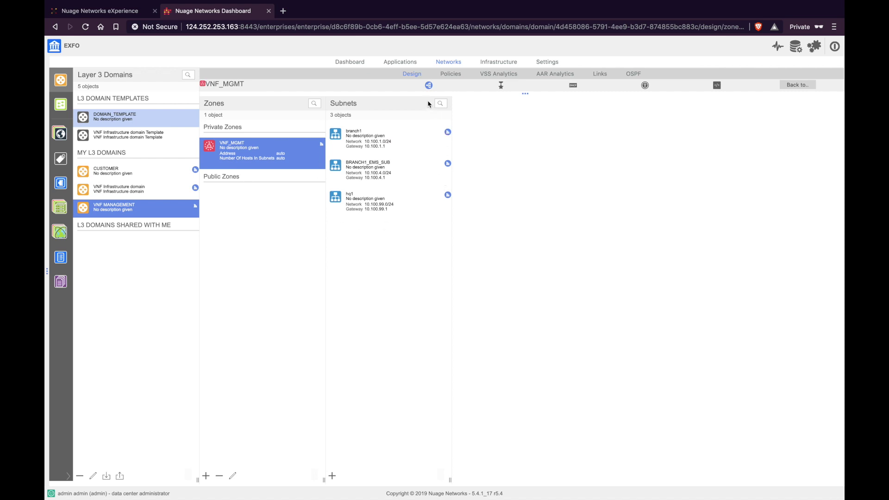
{"action": "left_click", "coordinate": [400, 62]}
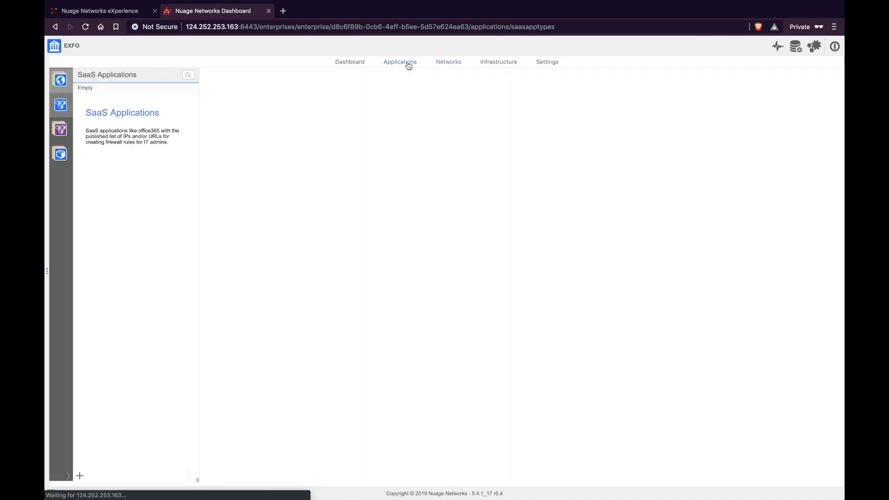
- Add VNF instance vnf-exfo1 to EXFO, linking descriptor exfo-descriptor and gateway BRANCH1-NSG1
{"action": "left_click", "coordinate": [60, 154]}
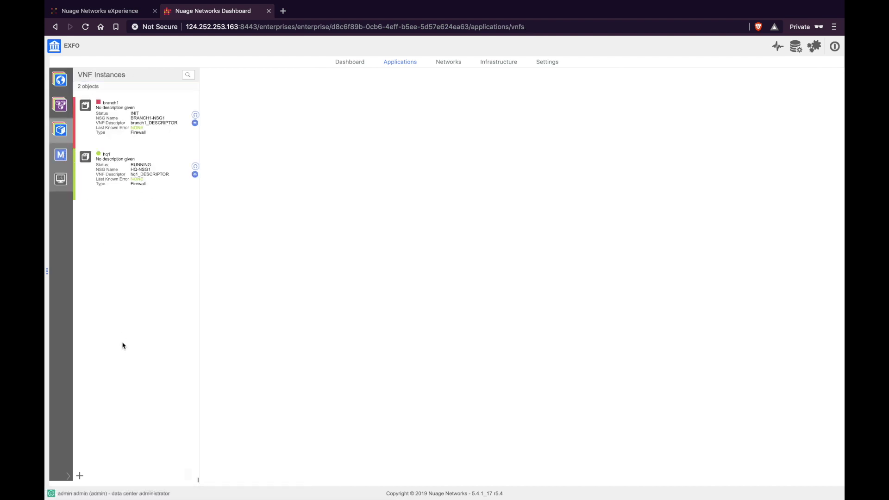
{"action": "left_click", "coordinate": [80, 475]}
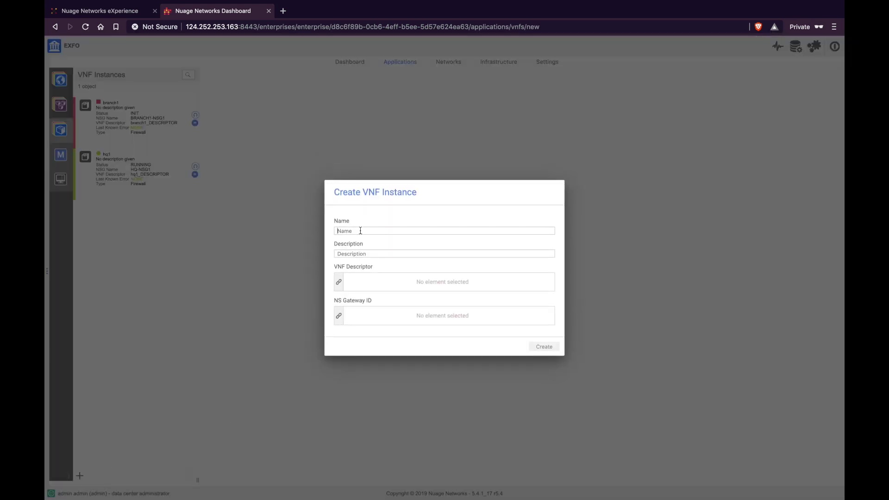
{"action": "type", "text": "vnf-exfo1"}
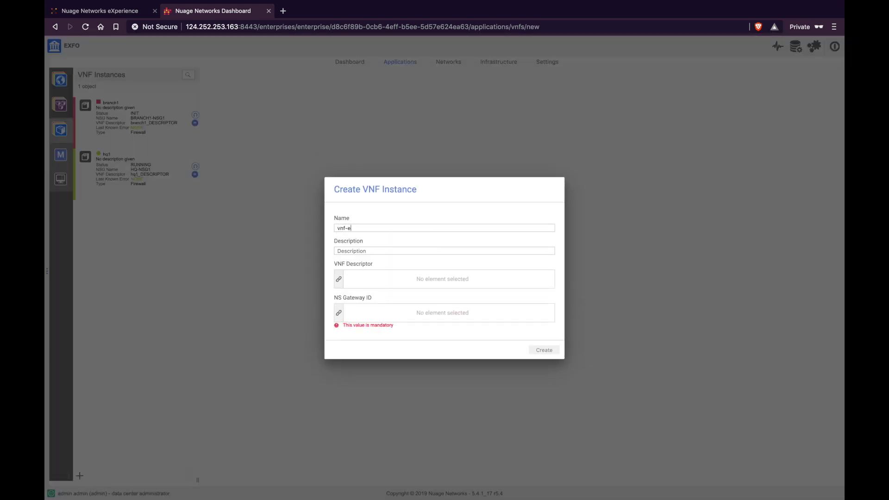
{"action": "left_click", "coordinate": [338, 279]}
{"action": "double_click", "coordinate": [296, 272]}
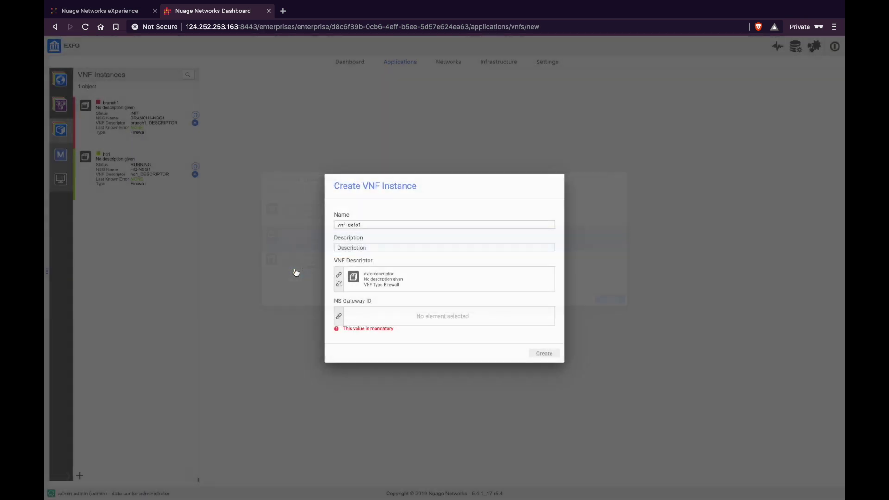
{"action": "left_click", "coordinate": [339, 318]}
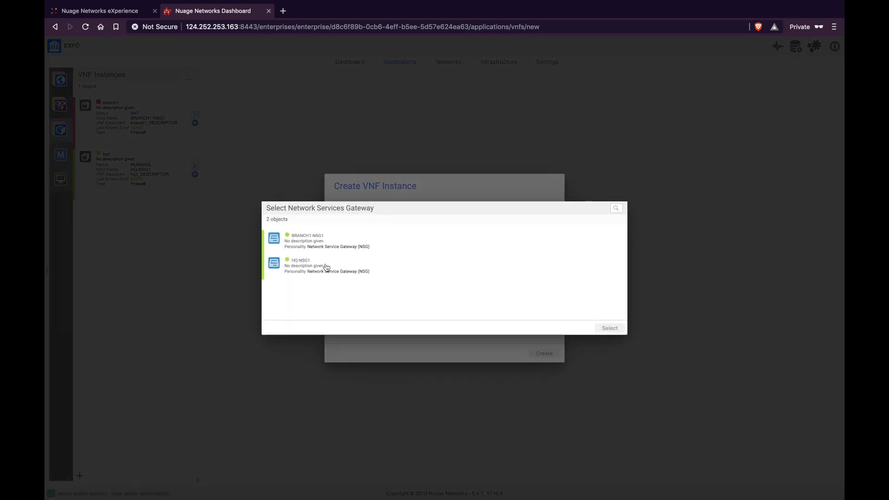
{"action": "double_click", "coordinate": [316, 244]}
{"action": "left_click", "coordinate": [545, 353]}
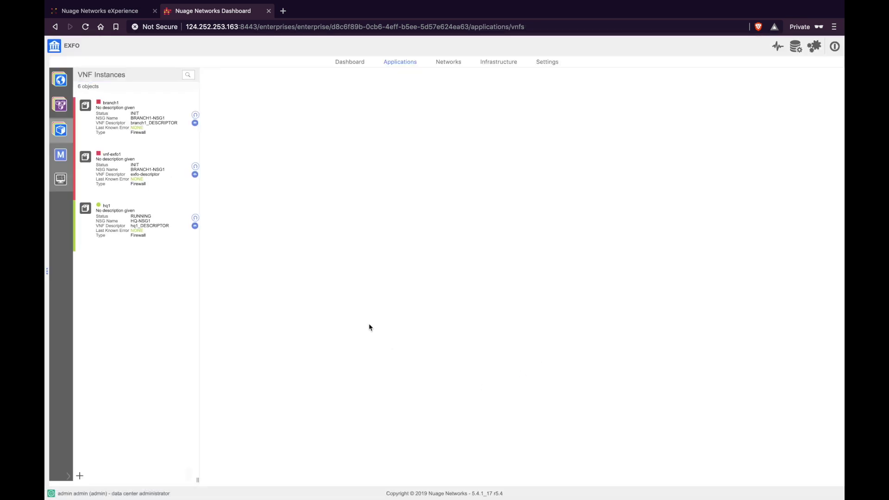
- Edit vnf-exfo1's MANAGEMENT interface to use the VNF MANAGEMENT domain and branch1 subnet
{"action": "left_click", "coordinate": [139, 170]}
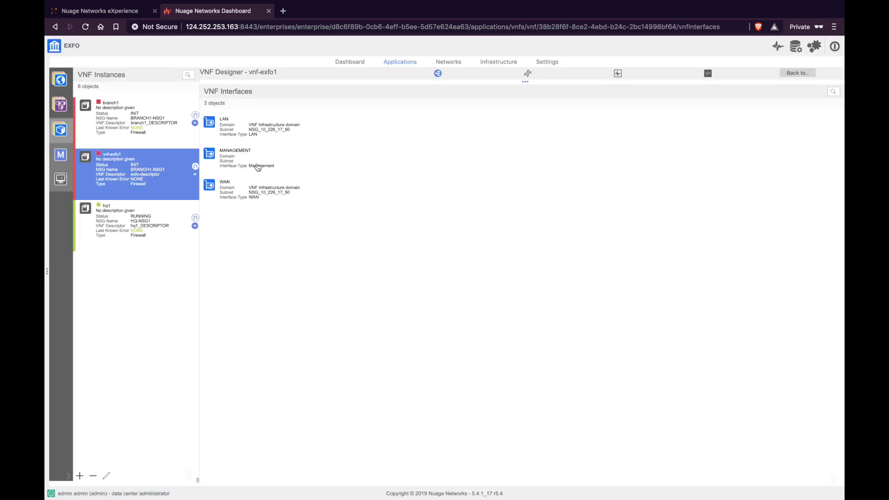
{"action": "left_click", "coordinate": [236, 158]}
{"action": "double_click", "coordinate": [236, 158]}
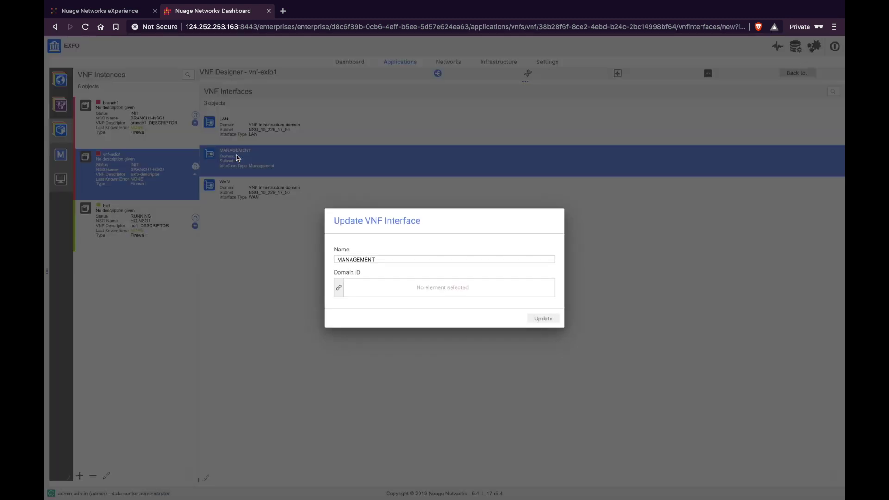
{"action": "left_click", "coordinate": [338, 288]}
{"action": "double_click", "coordinate": [308, 275]}
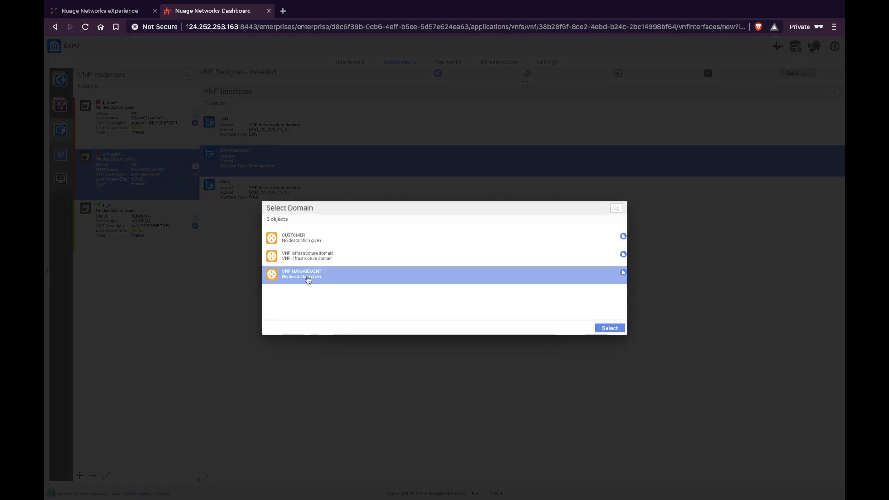
{"action": "left_click", "coordinate": [339, 307]}
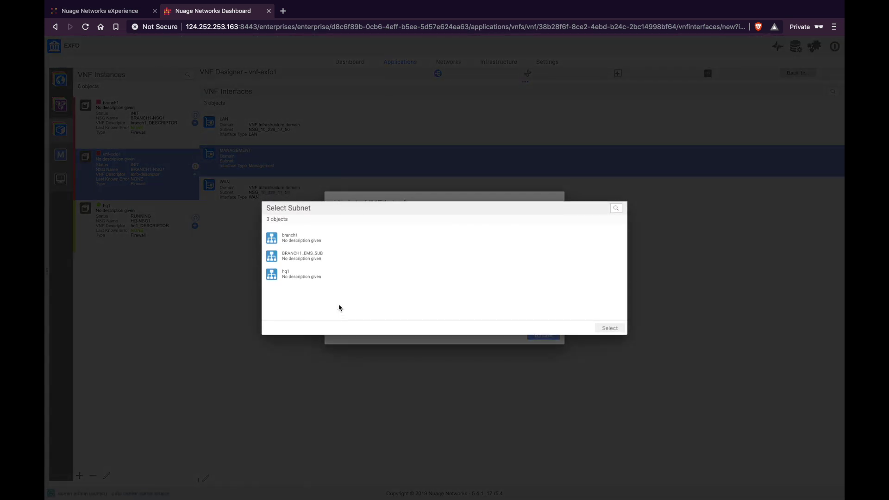
{"action": "double_click", "coordinate": [297, 240]}
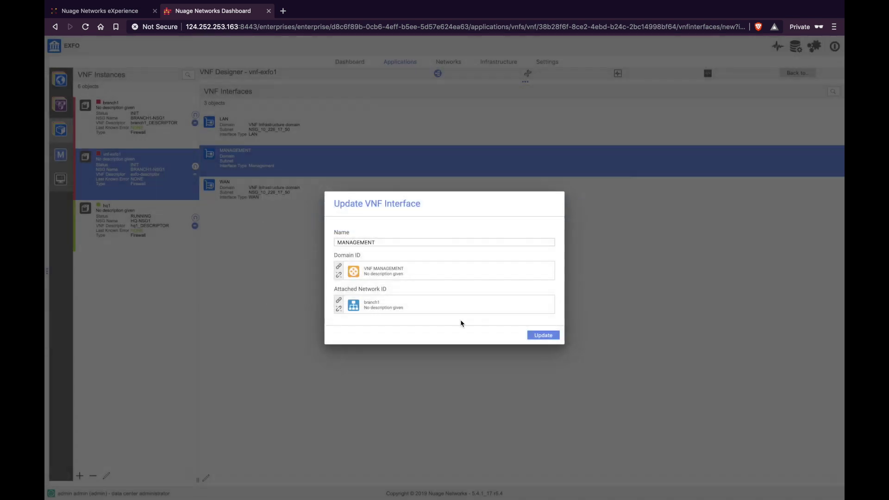
{"action": "left_click", "coordinate": [546, 336]}
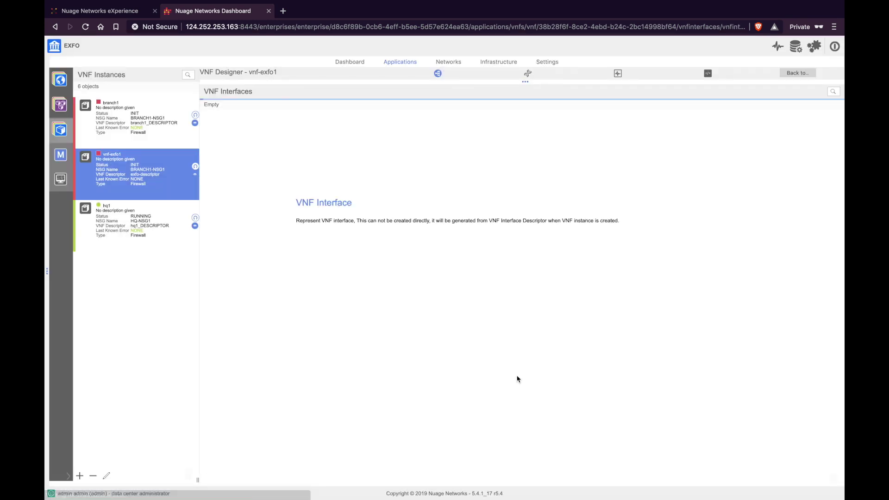
- Add a VNF domain mapping for gateway BRANCH1-NSG1 to the CUSTOMER domain
{"action": "left_click", "coordinate": [455, 64]}
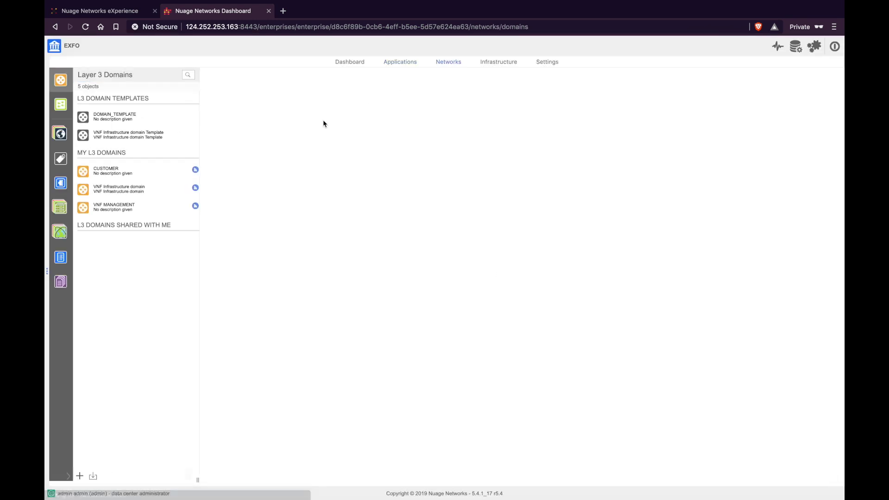
{"action": "left_click", "coordinate": [144, 173]}
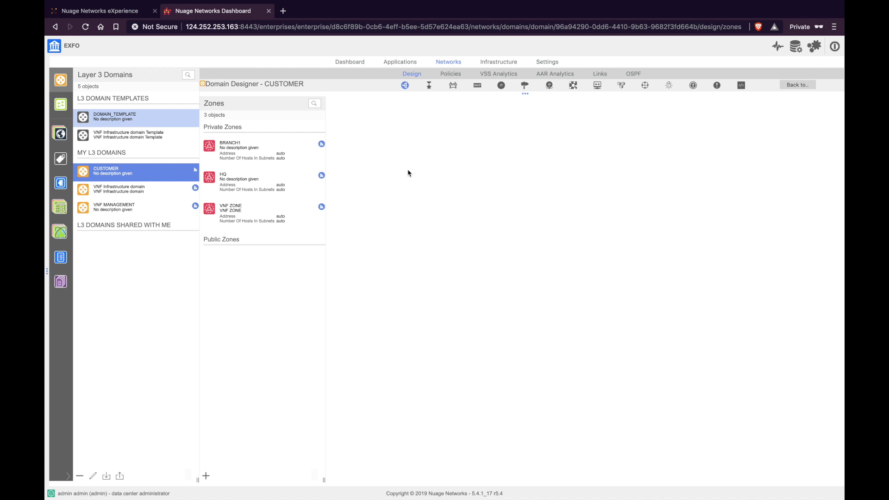
{"action": "left_click", "coordinate": [573, 87]}
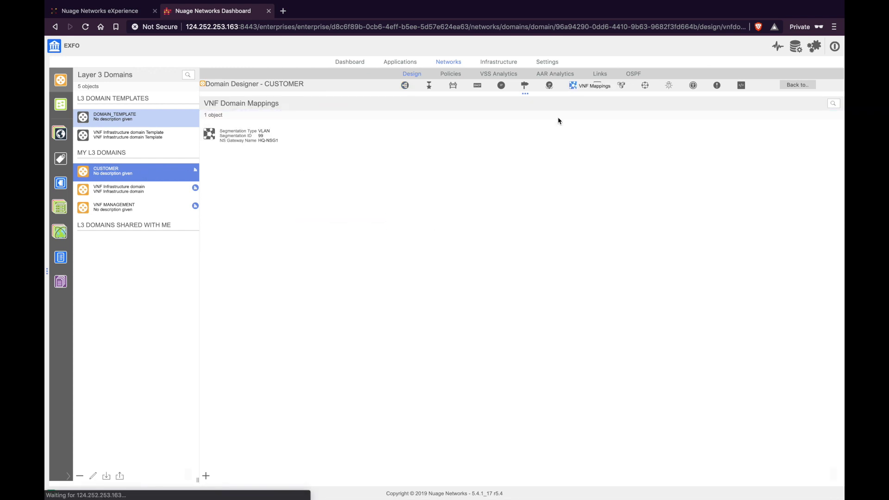
{"action": "left_click", "coordinate": [207, 475]}
{"action": "left_click", "coordinate": [338, 299]}
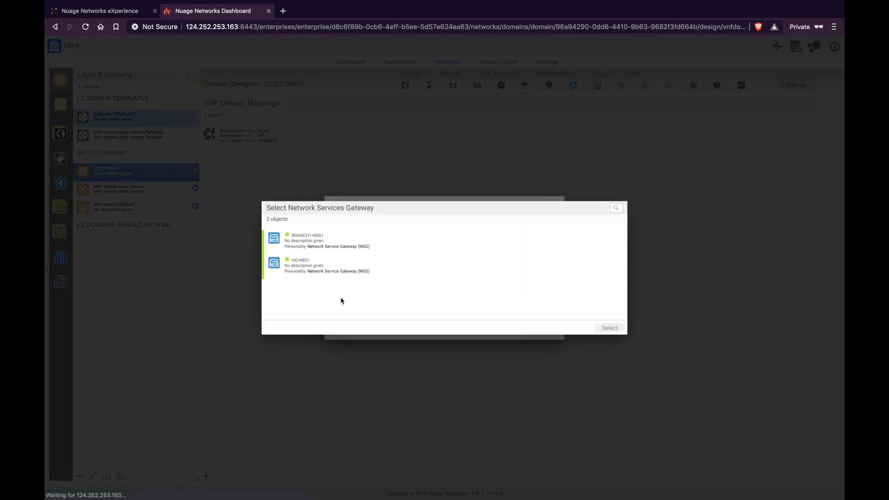
{"action": "left_click", "coordinate": [348, 246]}
{"action": "double_click", "coordinate": [347, 246]}
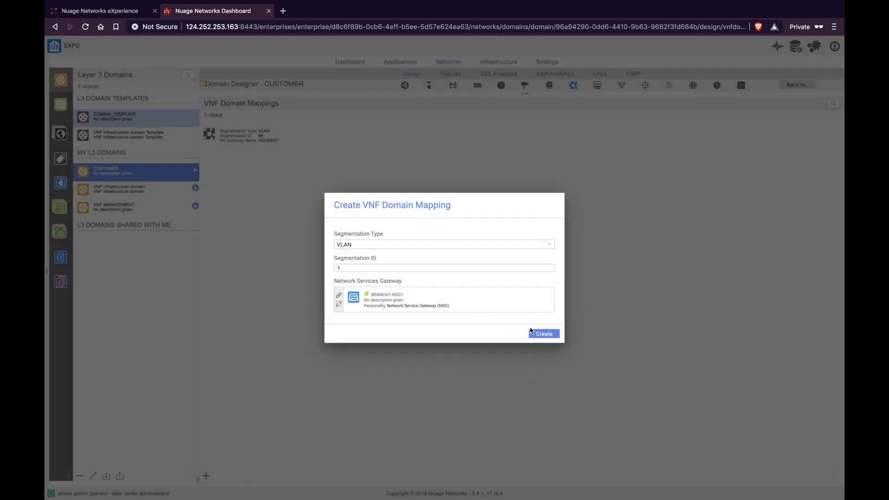
{"action": "left_click", "coordinate": [550, 334]}
- Check the CUSTOMER domain's BRANCH1 zone subnets, then open vnf-exfo1 in the VNF designer
{"action": "left_click", "coordinate": [118, 175]}
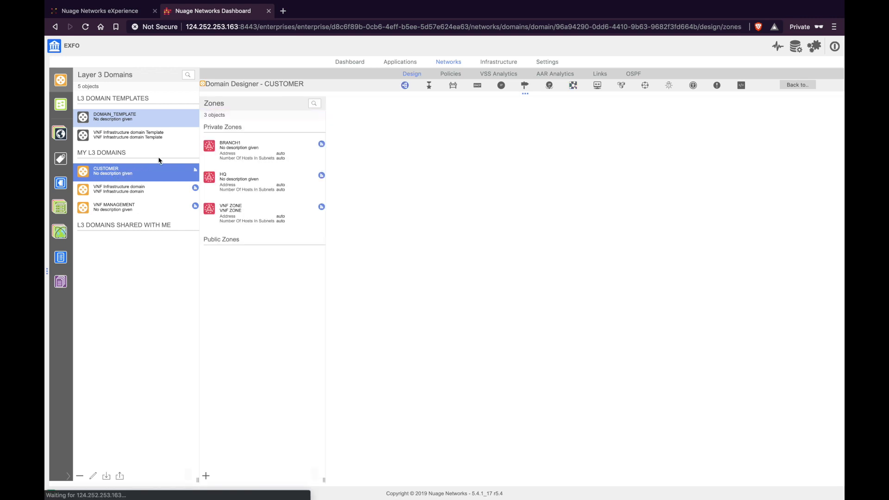
{"action": "left_click", "coordinate": [241, 148]}
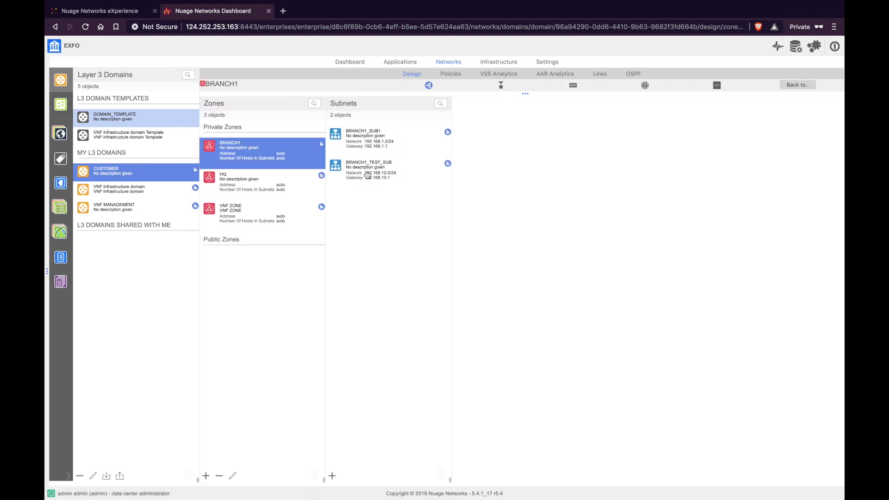
{"action": "left_click", "coordinate": [391, 62]}
{"action": "left_click", "coordinate": [60, 154]}
{"action": "left_click", "coordinate": [112, 168]}
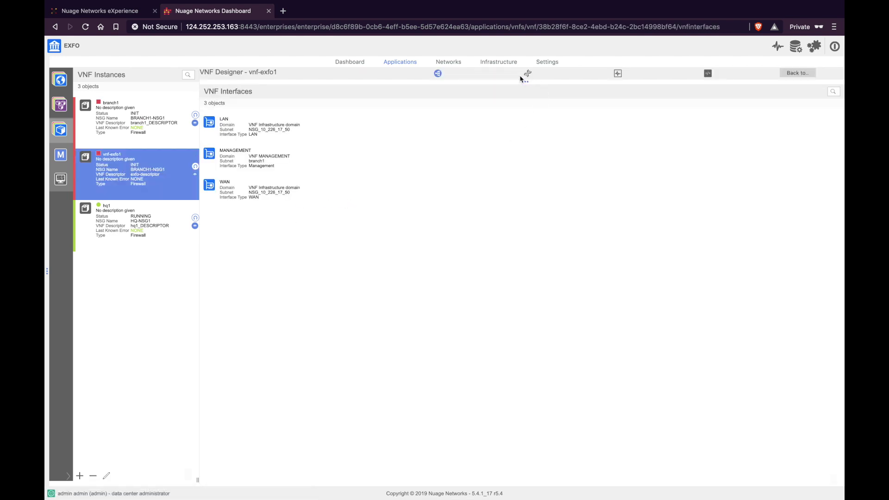
- Deploy vnf-exfo1 by invoking the Deploy action
{"action": "left_click", "coordinate": [528, 75]}
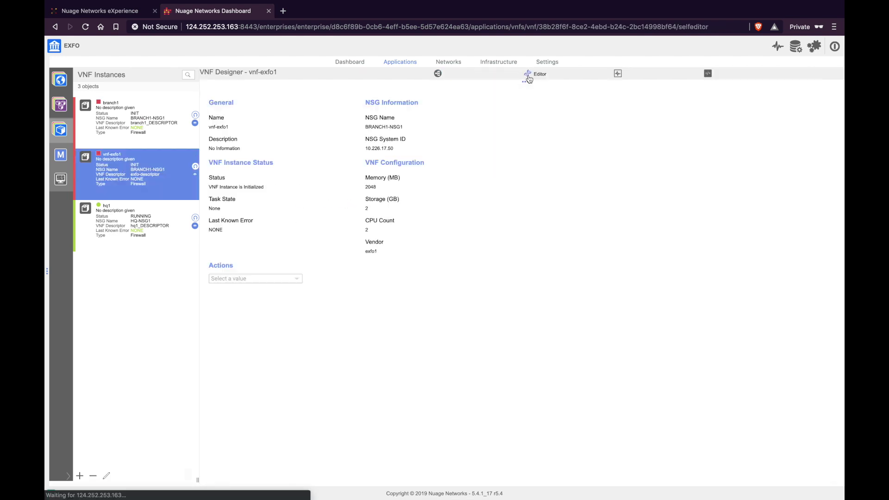
{"action": "left_click", "coordinate": [291, 281]}
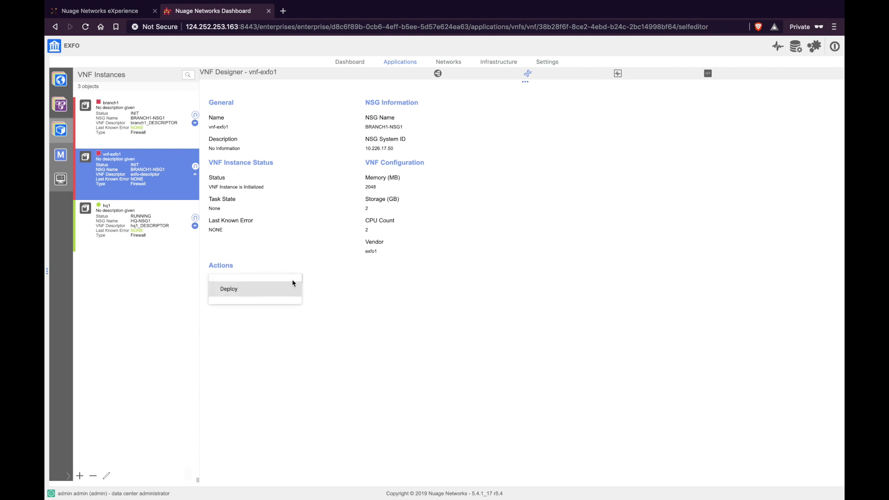
{"action": "left_click", "coordinate": [278, 291]}
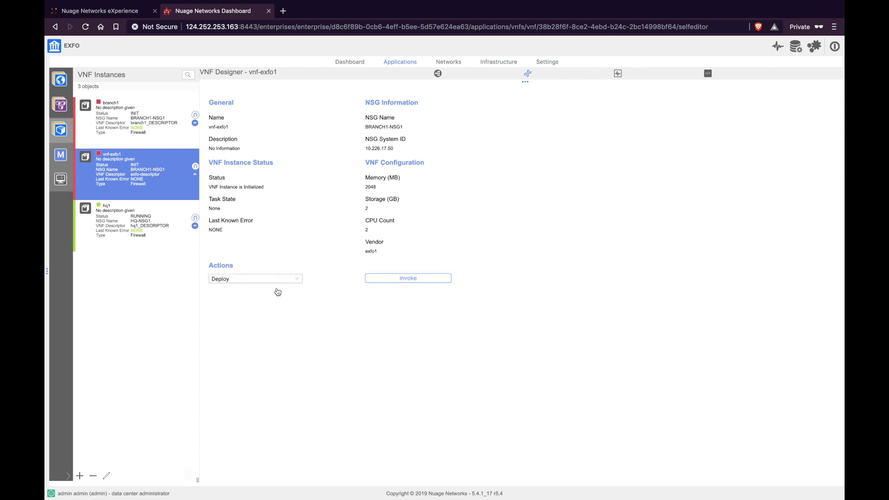
{"action": "left_click", "coordinate": [412, 279]}
- Start vnf-exfo1 so it reads Running, then log in to EXFO Worx
{"action": "left_click", "coordinate": [296, 279]}
{"action": "left_click", "coordinate": [246, 290]}
{"action": "left_click", "coordinate": [410, 280]}
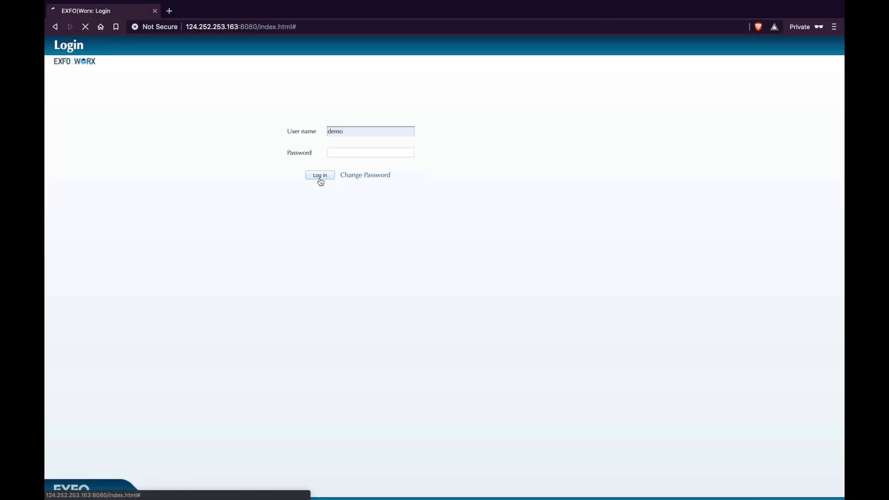
{"action": "left_click", "coordinate": [318, 176]}
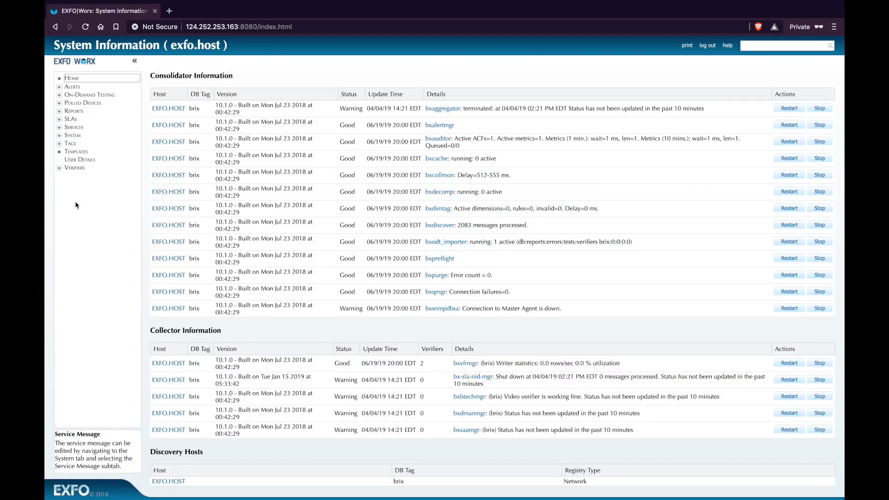
- Confirm vnf-exfo1 appears in the Verifiers list beside hq1, then go to Run On-Demand Test
{"action": "left_click", "coordinate": [76, 168]}
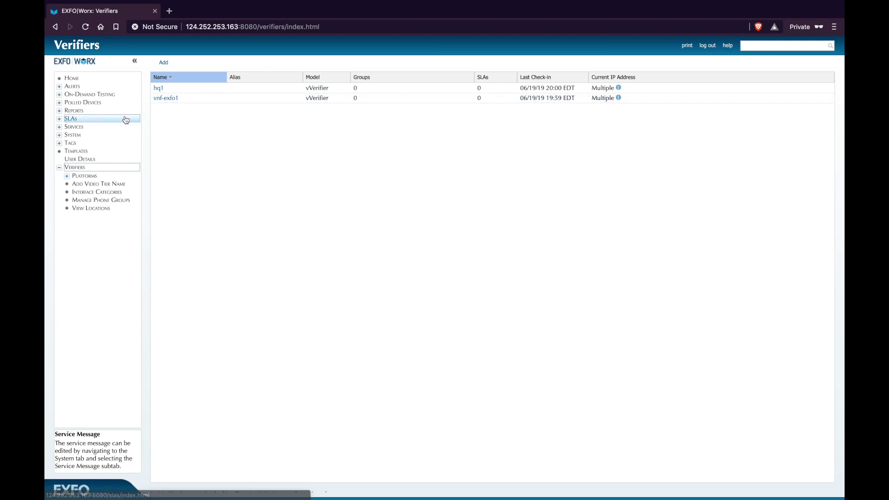
{"action": "left_click", "coordinate": [59, 95]}
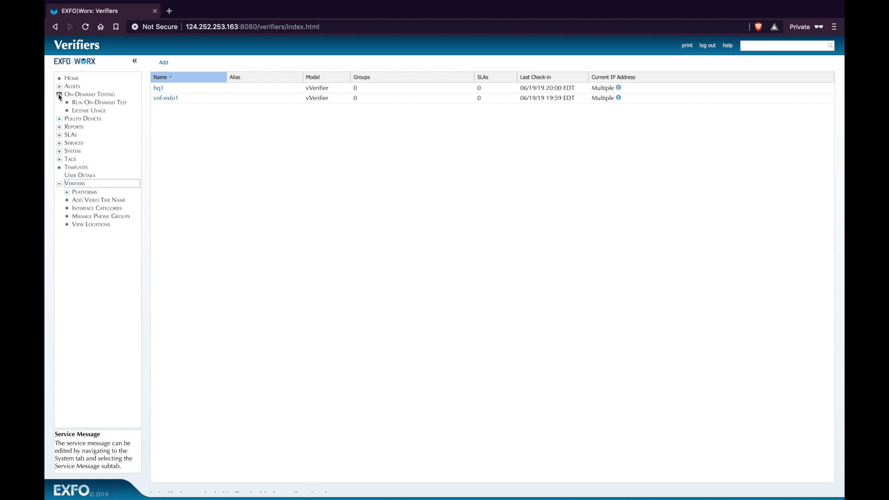
{"action": "left_click", "coordinate": [87, 106]}
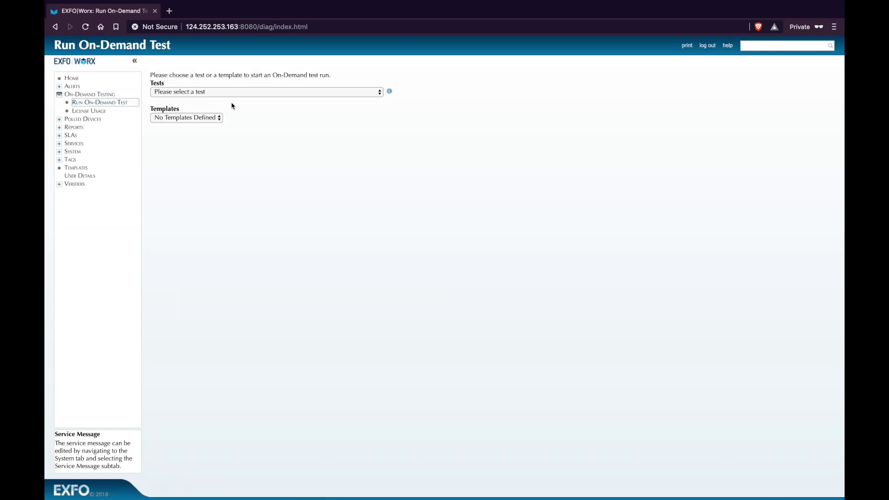
- Choose HTTP Active Test on hq1, tag it 'HTTP Active Test', and add URL github.com
{"action": "left_click", "coordinate": [308, 92]}
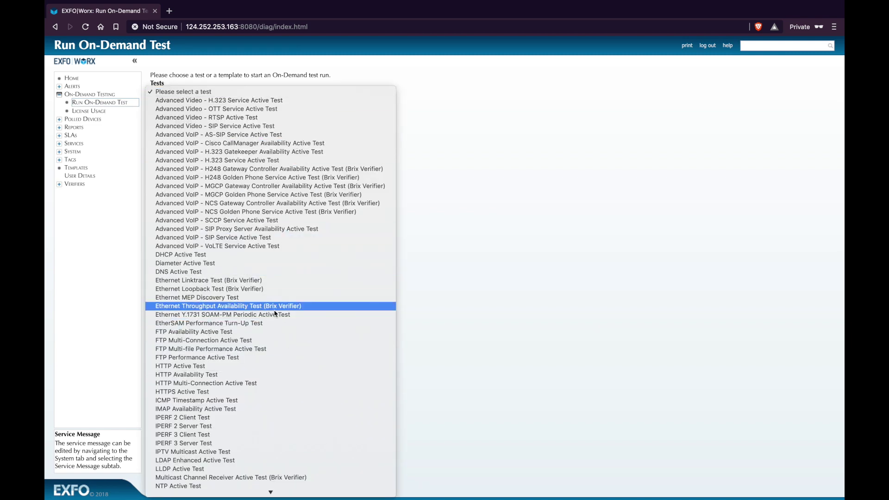
{"action": "left_click", "coordinate": [204, 366]}
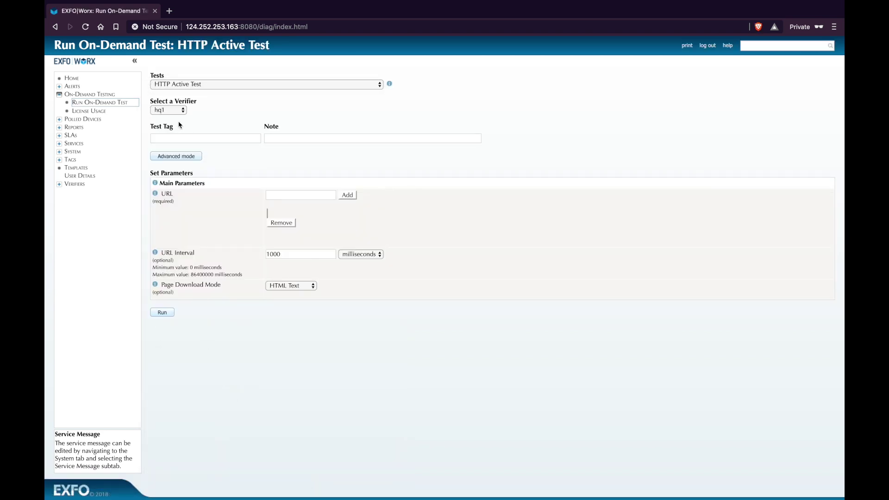
{"action": "left_click", "coordinate": [177, 139]}
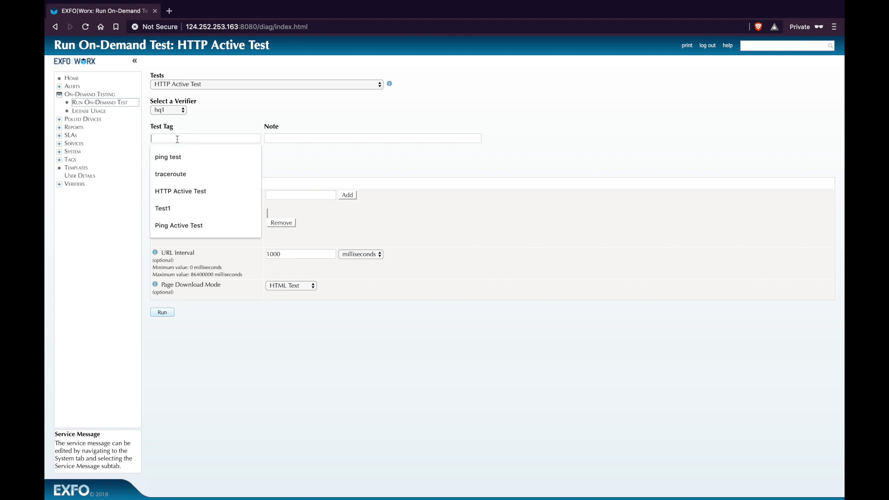
{"action": "left_click", "coordinate": [224, 191]}
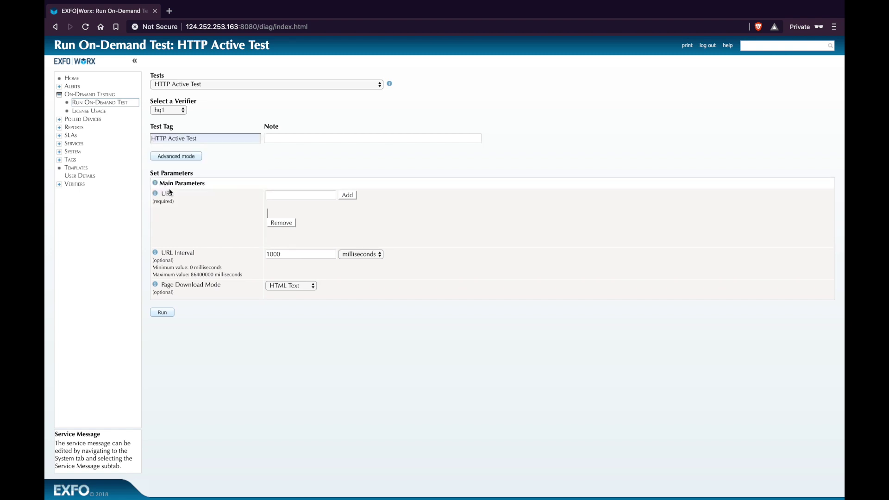
{"action": "left_click", "coordinate": [281, 195]}
{"action": "type", "text": "github.com"}
{"action": "left_click", "coordinate": [348, 196]}
- Run the HTTP test against github.com, confirm the 200 result, and close the results tab
{"action": "left_click", "coordinate": [163, 312]}
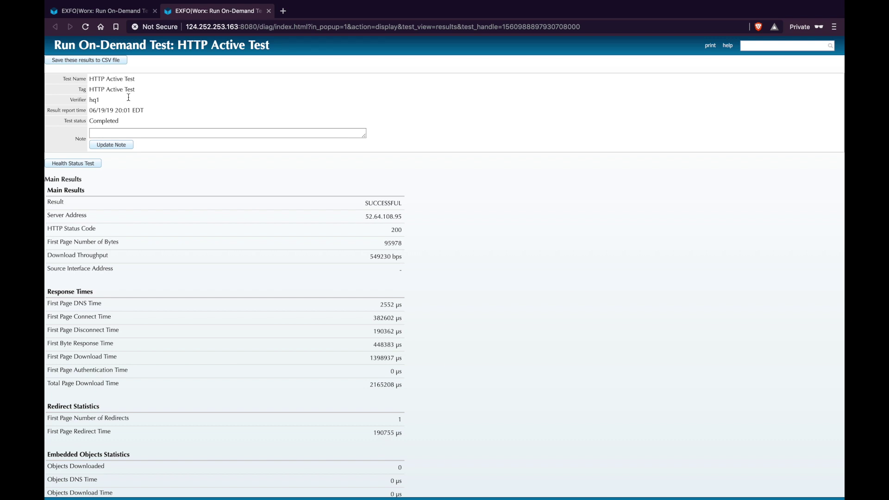
{"action": "left_click", "coordinate": [268, 10]}
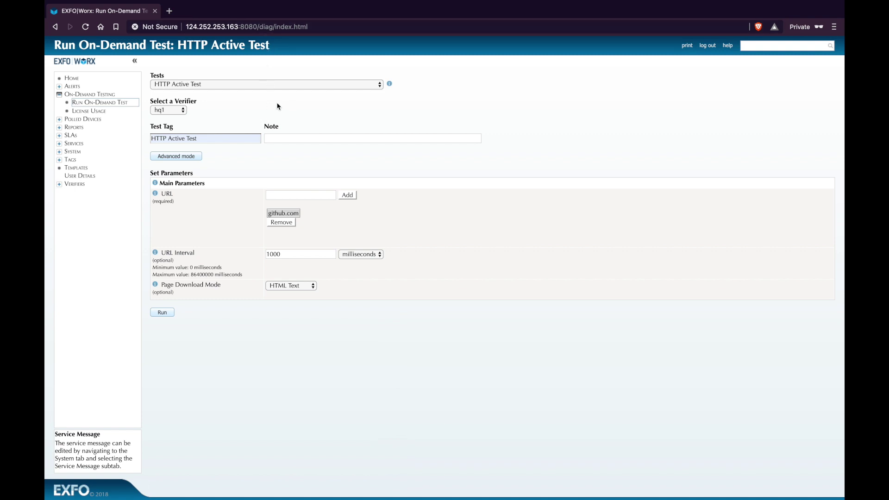
- Select the Ping Active Test and tag it 'Ping Active Test'
{"action": "left_click", "coordinate": [301, 89]}
{"action": "key", "text": "p"}
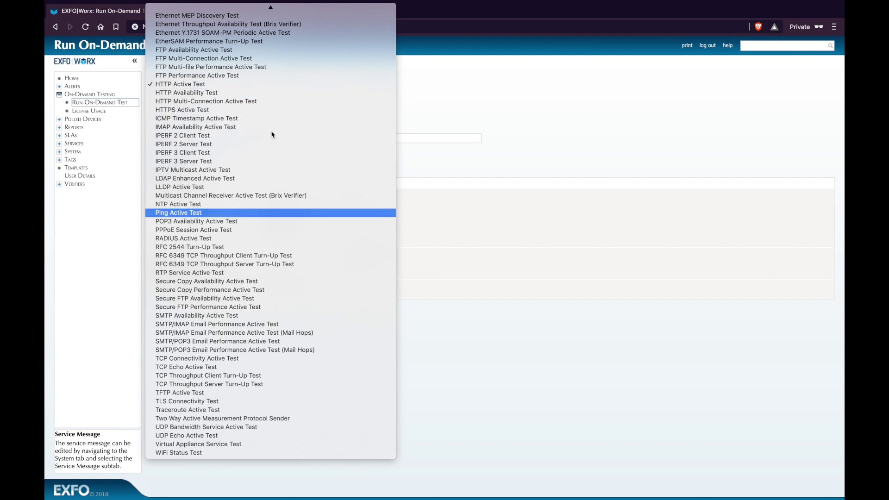
{"action": "left_click", "coordinate": [211, 213]}
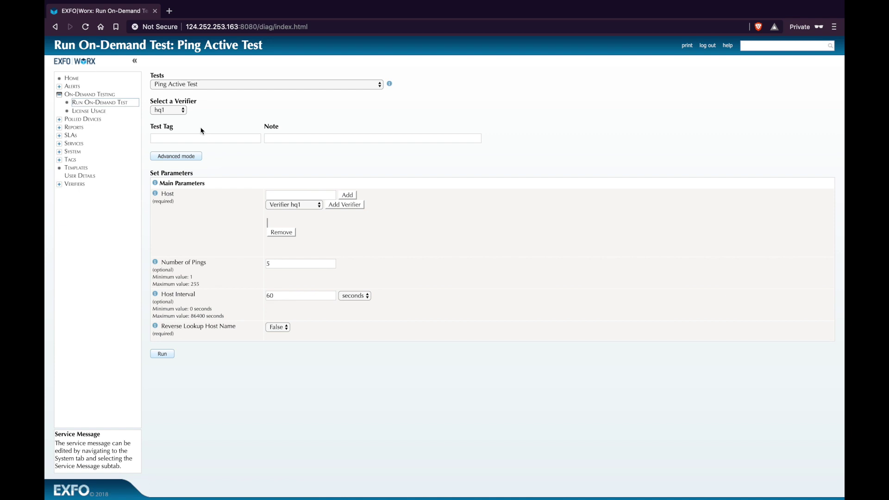
{"action": "left_click", "coordinate": [171, 139]}
{"action": "type", "text": "Ping Active Test"}
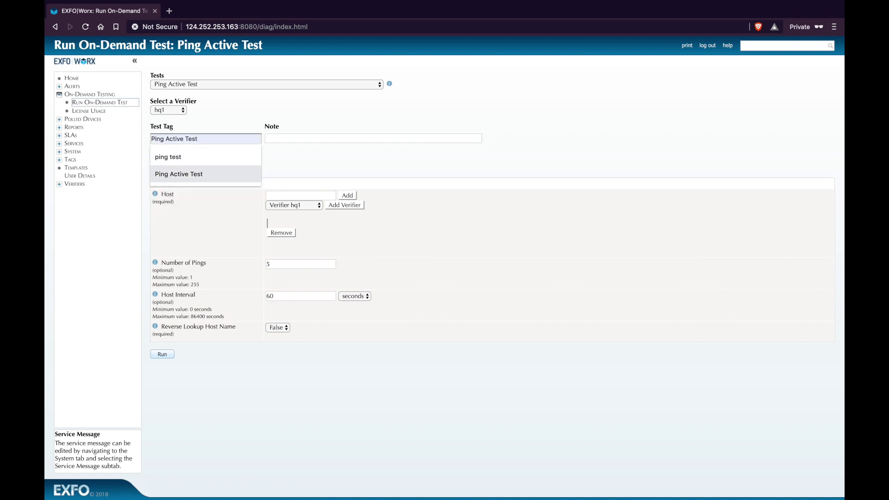
{"action": "left_click", "coordinate": [179, 173]}
- Add verifier vnf-exfo1 as the ping target and run the test
{"action": "left_click", "coordinate": [289, 204]}
{"action": "left_click", "coordinate": [290, 213]}
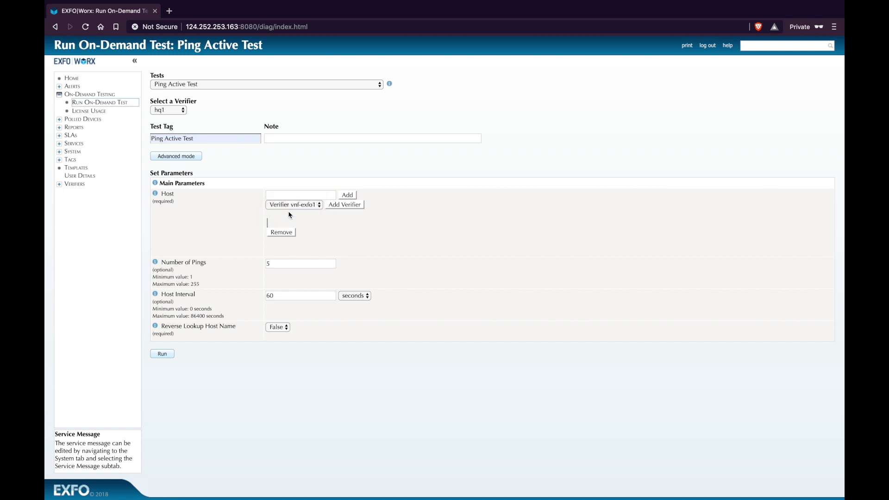
{"action": "left_click", "coordinate": [346, 206]}
{"action": "left_click", "coordinate": [161, 354]}
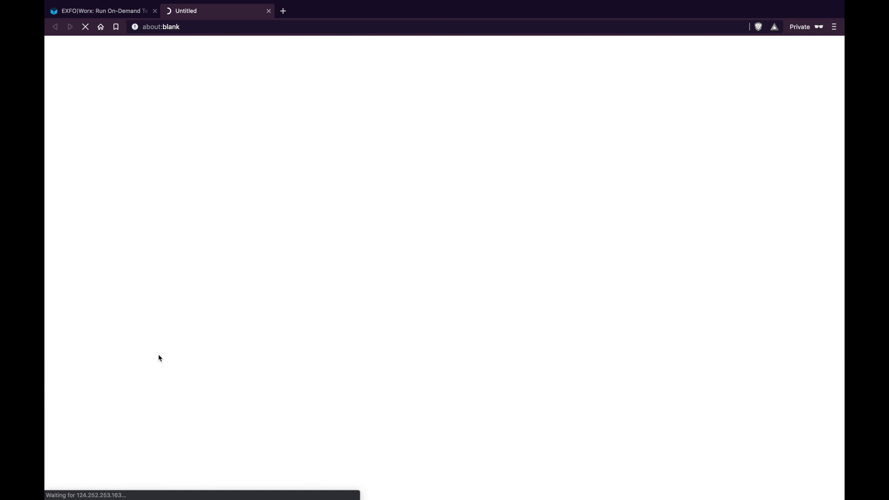